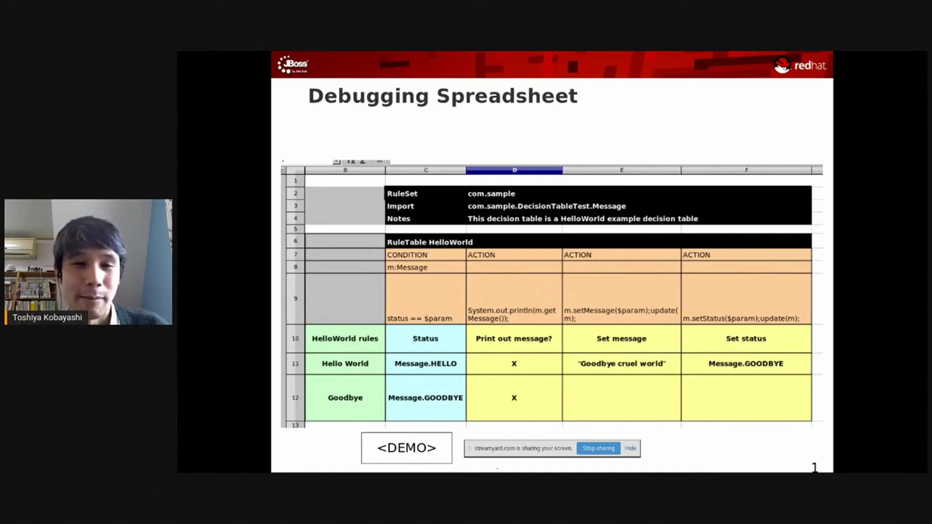
Rerun the decision-table test from main() in VS Code and maximize the terminal output.
key(alt+Tab)
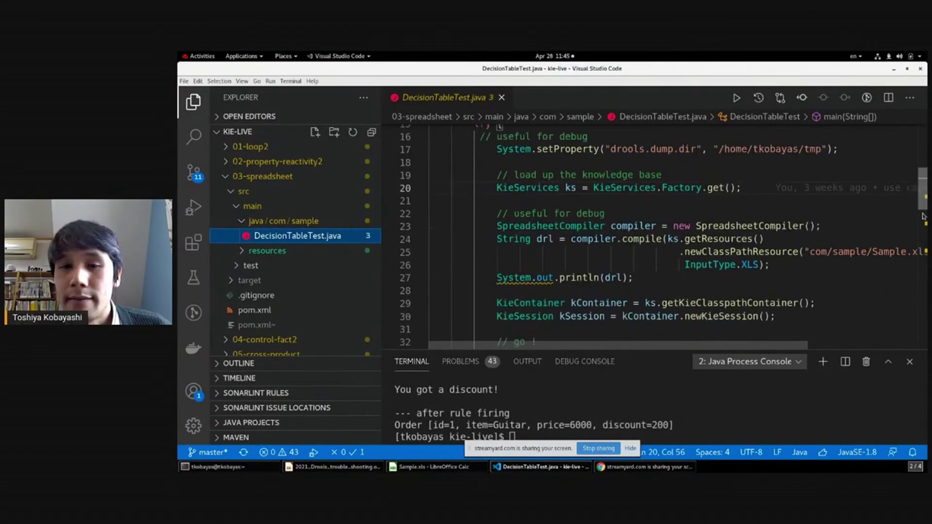
scroll(922, 221, down, 5)
scroll(922, 221, up, 5)
click(453, 175)
click(888, 361)
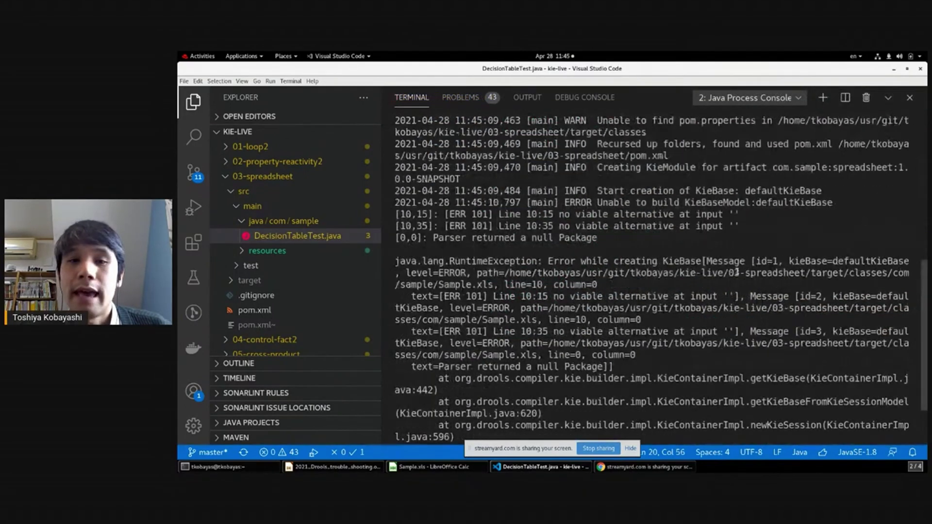
Highlight the KieBase build and ERR 101 parser lines, marking the 10:15 error position.
drag(607, 274, 388, 238)
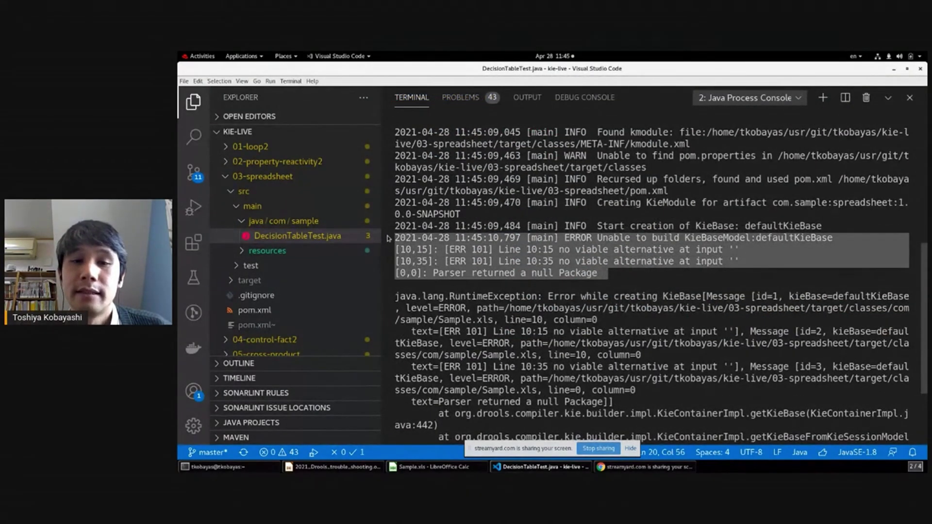
drag(642, 287, 401, 250)
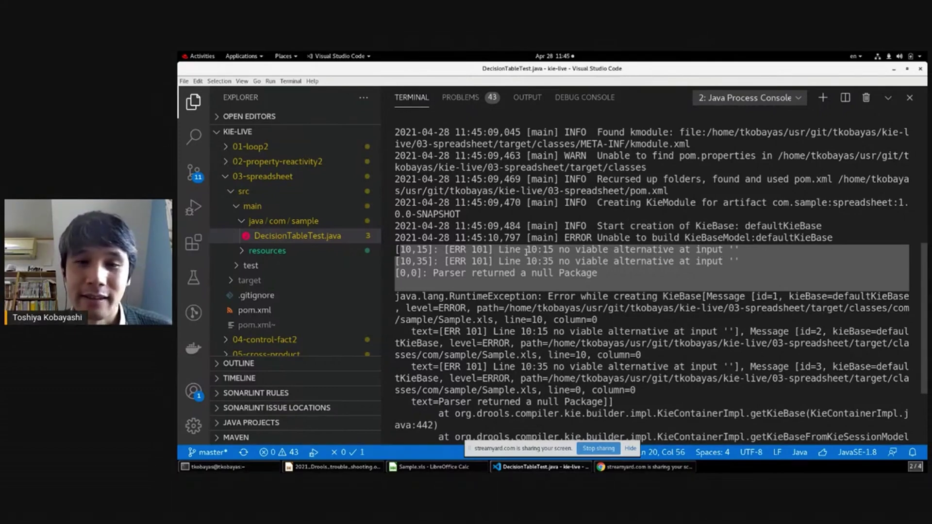
drag(526, 251, 547, 250)
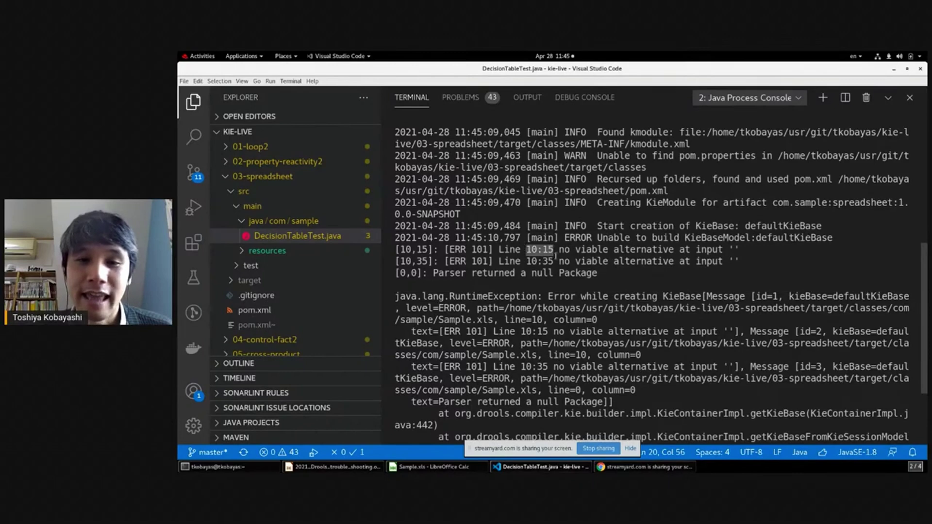
double_click(530, 251)
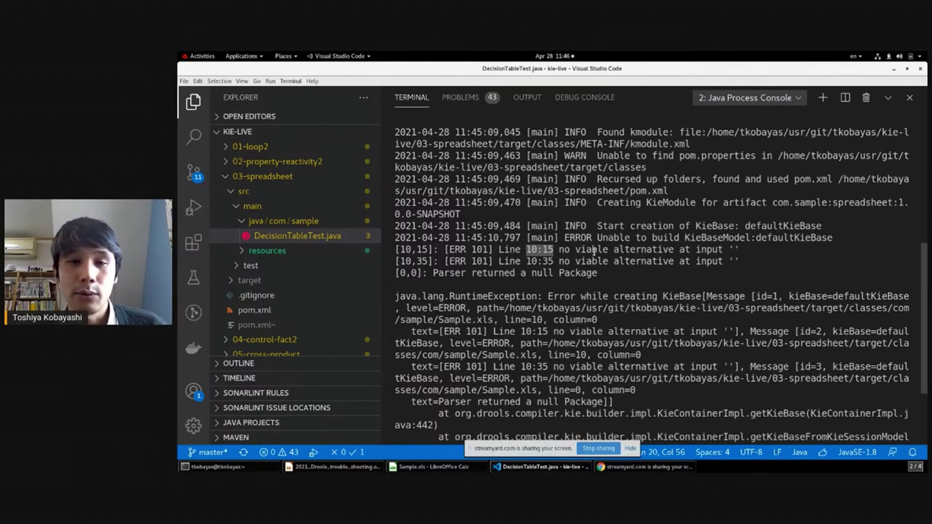
Restore the terminal to normal size and select the drools.dump.dir System.setProperty line.
click(887, 98)
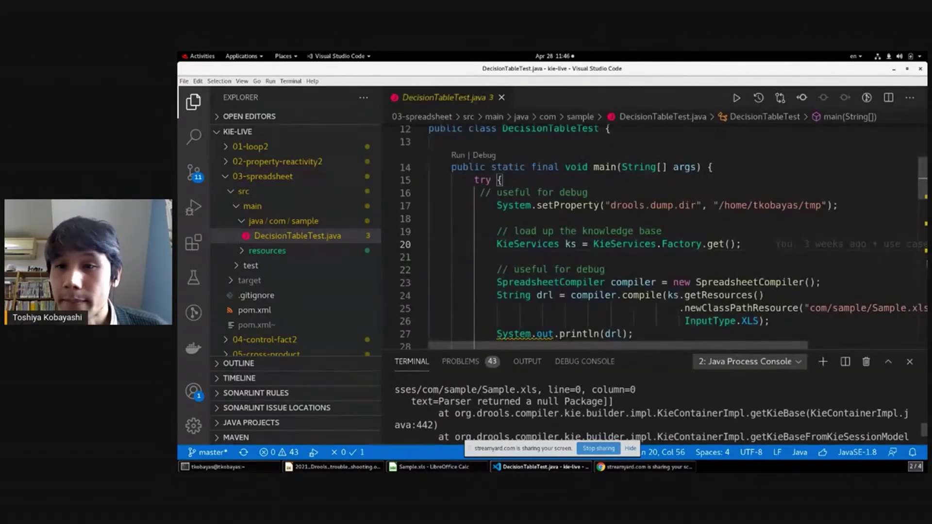
drag(498, 220, 843, 227)
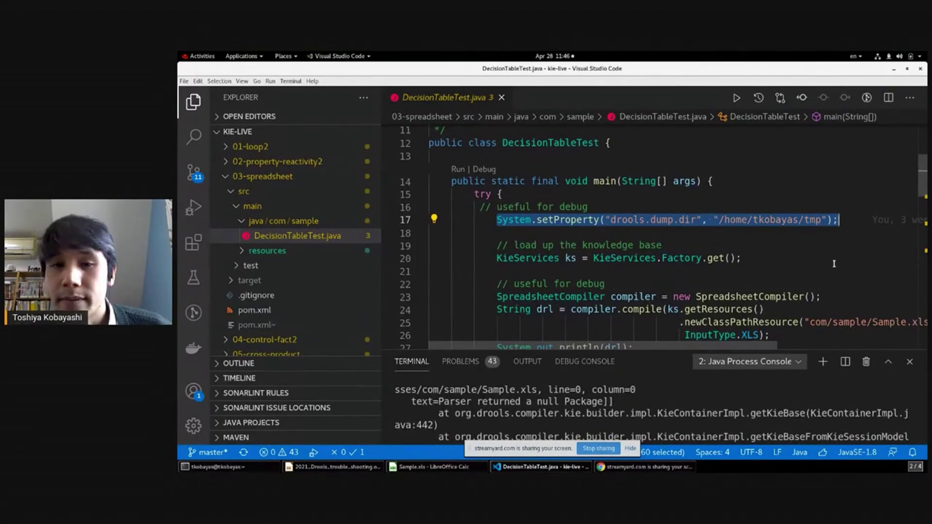
scroll(825, 242, down, 2)
scroll(834, 264, down, 1)
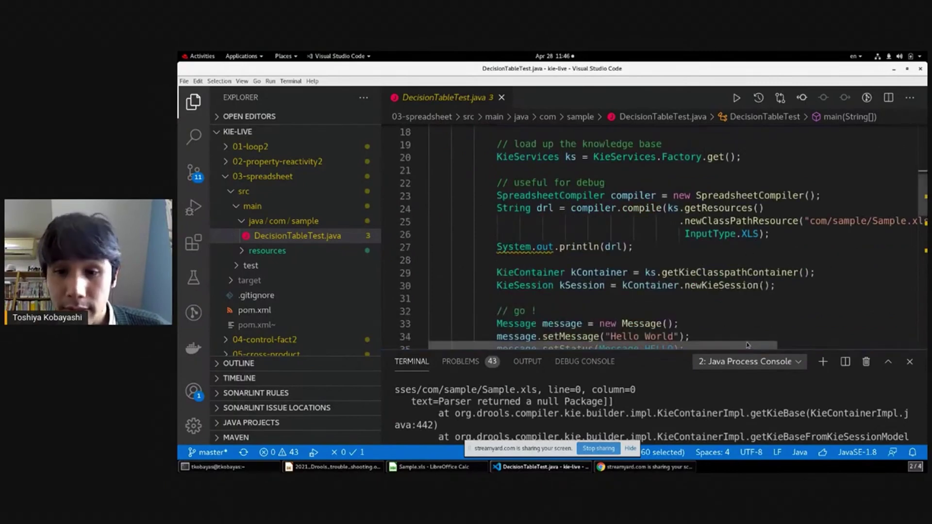
drag(747, 345, 793, 346)
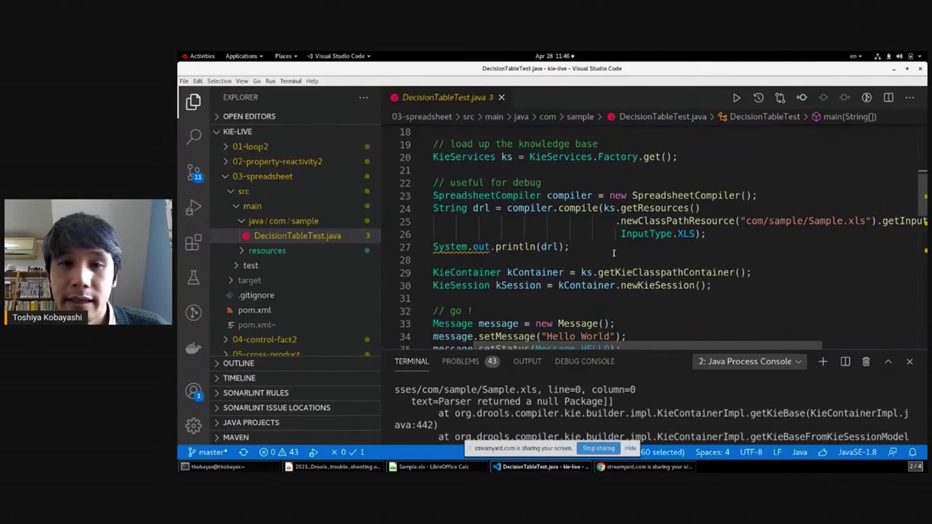
Highlight every use of SpreadsheetCompiler and the drl variable in the debug code.
double_click(505, 194)
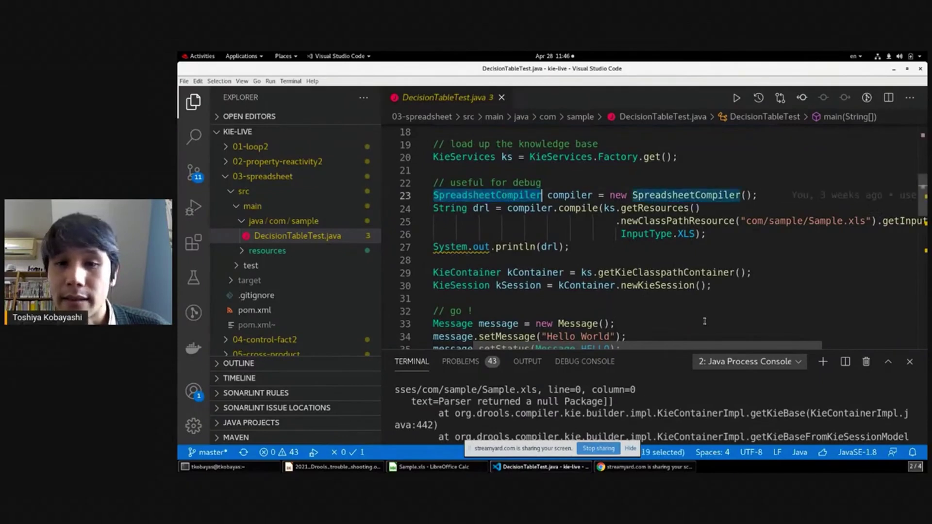
scroll(687, 328, right, 3)
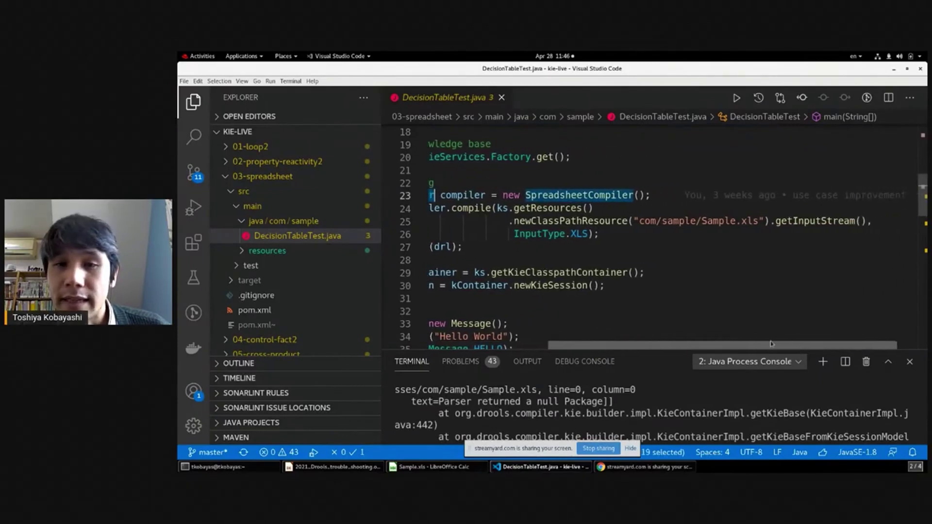
scroll(690, 337, left, 3)
scroll(689, 337, left, 1)
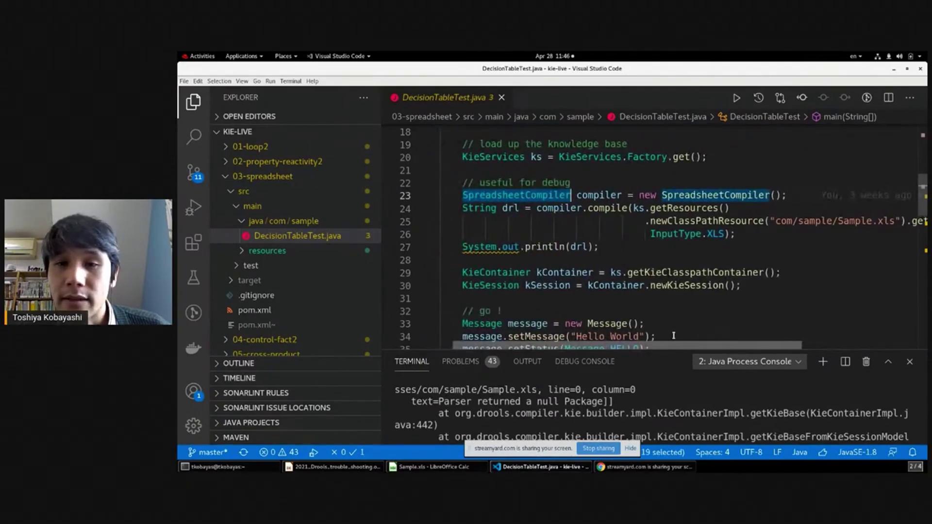
double_click(508, 208)
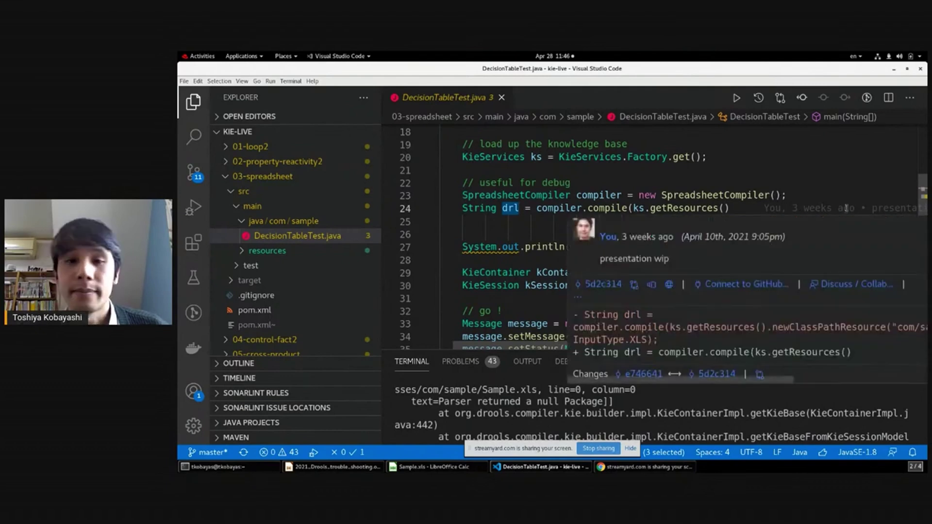
Open the generated Sample.xls.drl in Emacs and move to the Goodbye setMessage line.
key(alt+Tab)
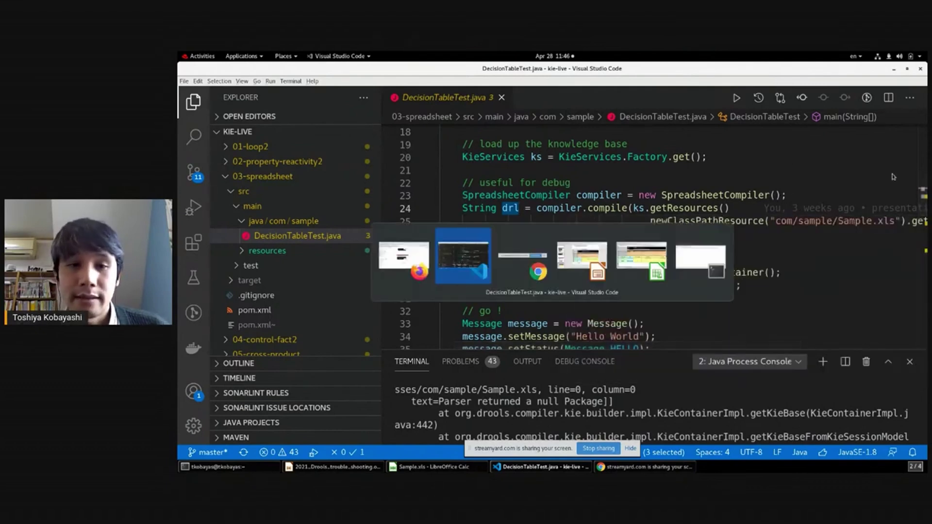
key(alt+Tab)
key(alt+Tab)
key(alt+Tab)
key(alt+Tab)
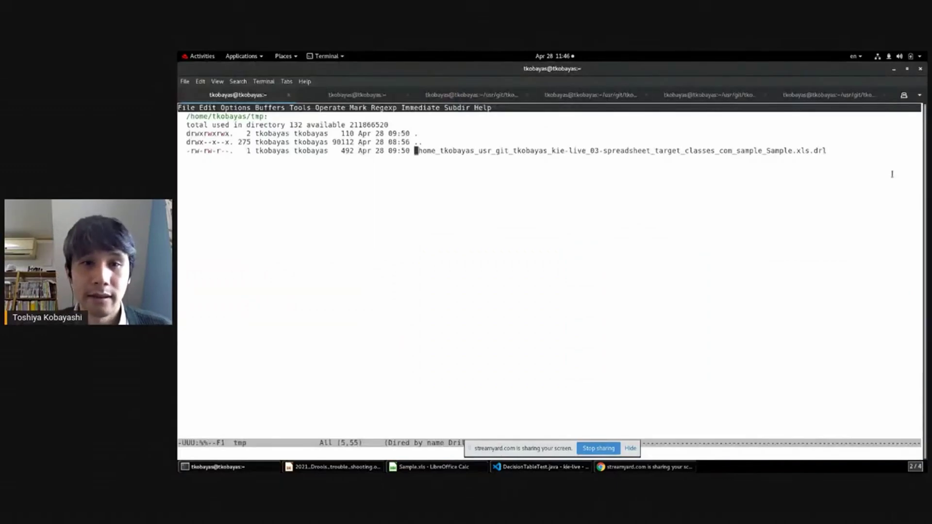
key(Return)
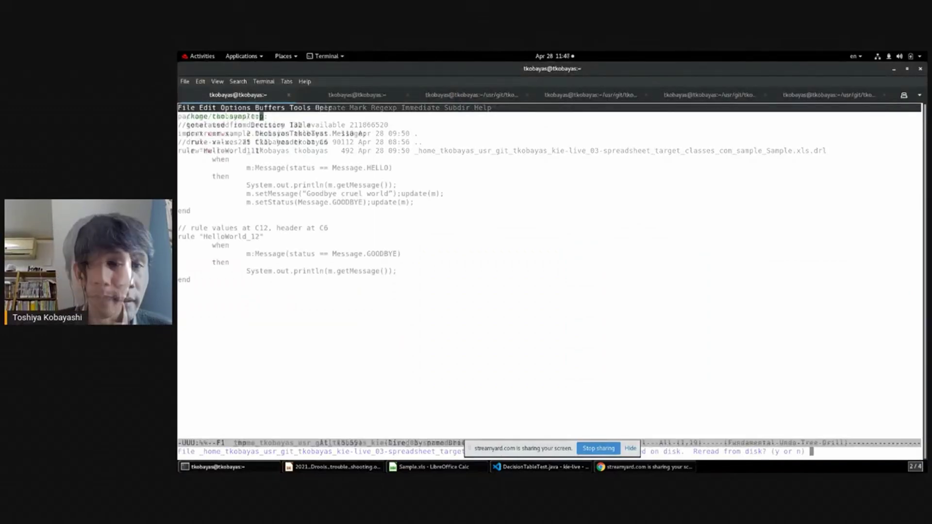
key(Down)
key(Down)
key(Down)
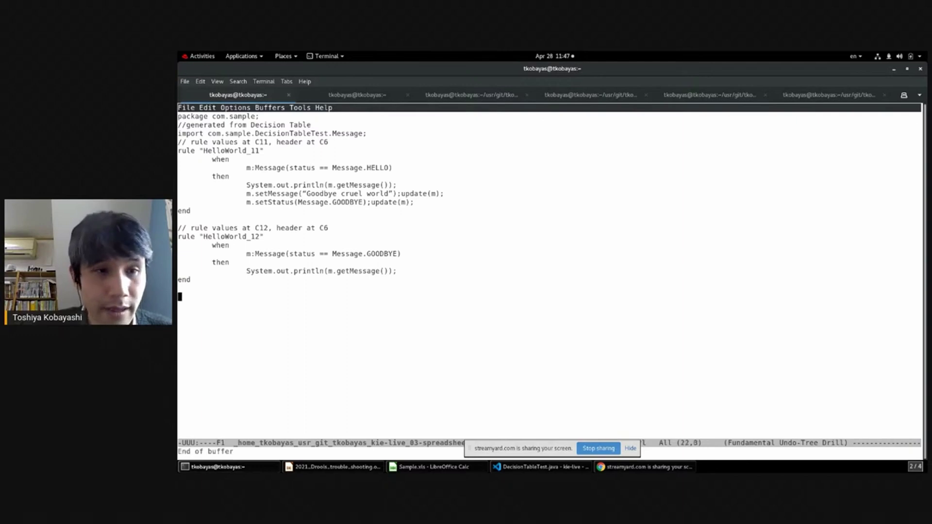
key(Up)
key(Up)
key(Up)
key(Up)
key(Up)
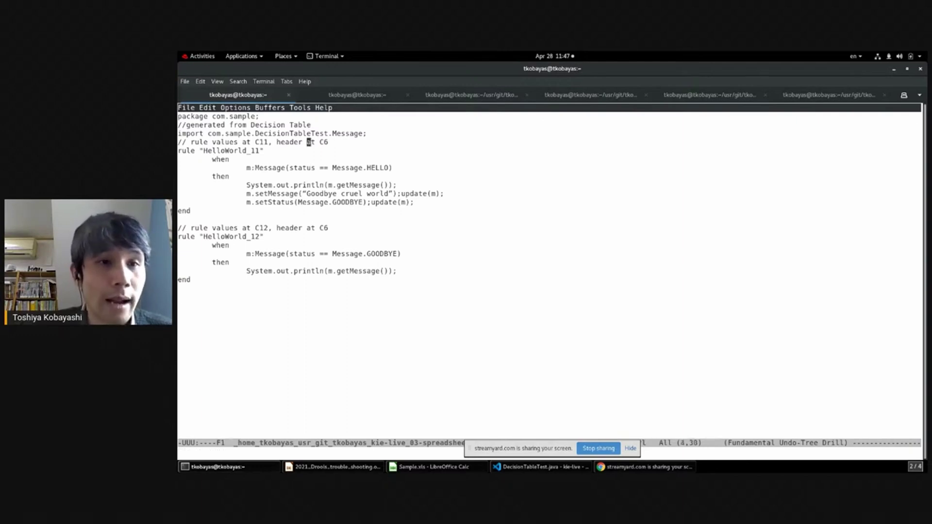
key(Down)
key(Down)
key(Down)
key(Down)
key(Down)
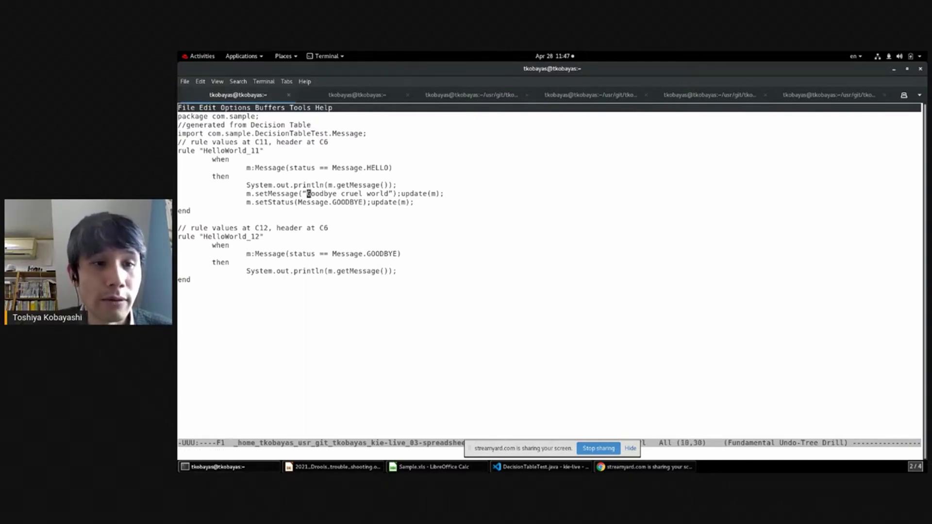
key(Down)
key(Down)
key(Down)
key(Down)
key(Down)
key(Down)
key(Down)
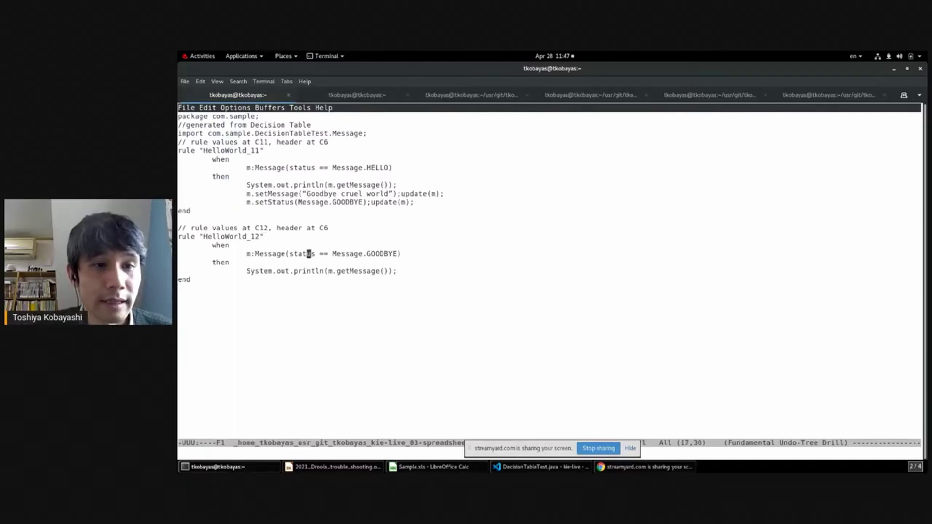
key(Down)
key(Down)
key(Down)
key(Up)
key(Up)
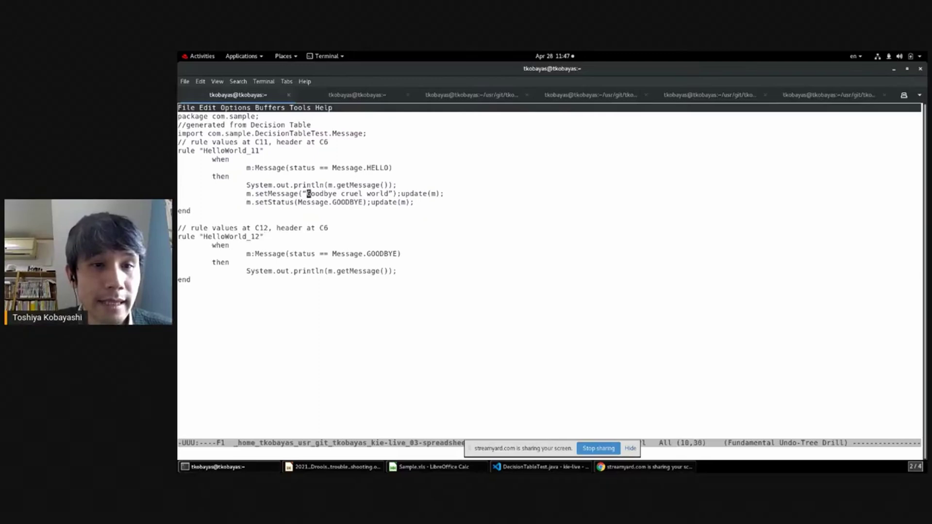
key(Up)
key(Down)
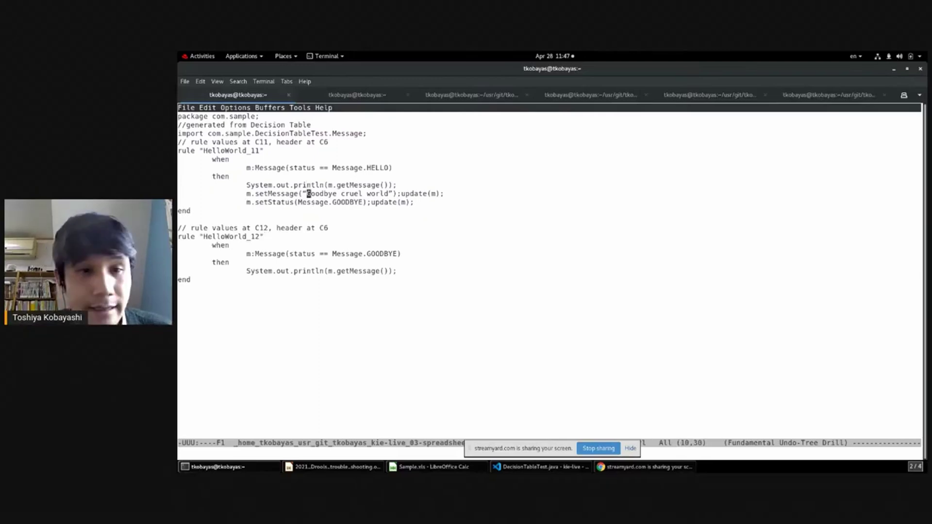
Put the cursor on the curly quote before Goodbye and enlarge the font twice.
key(ctrl+a)
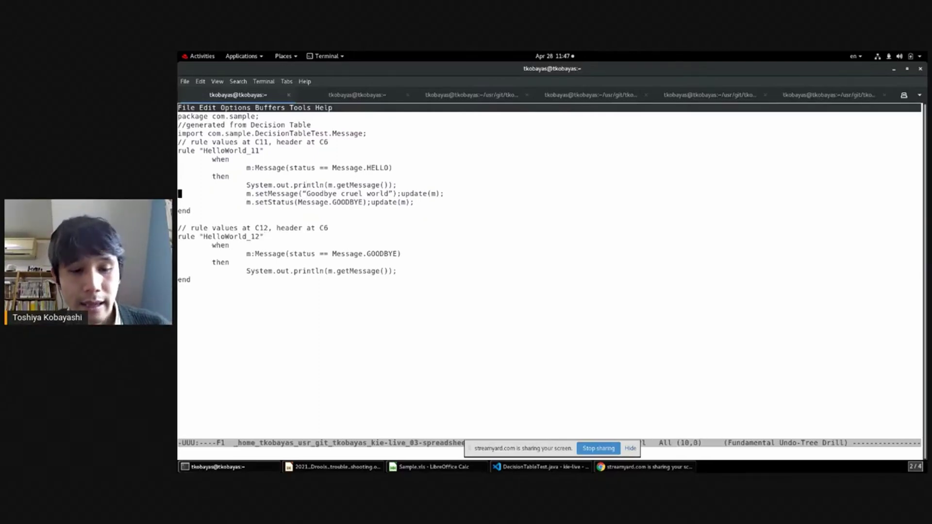
key(Right)
key(Right)
key(Right)
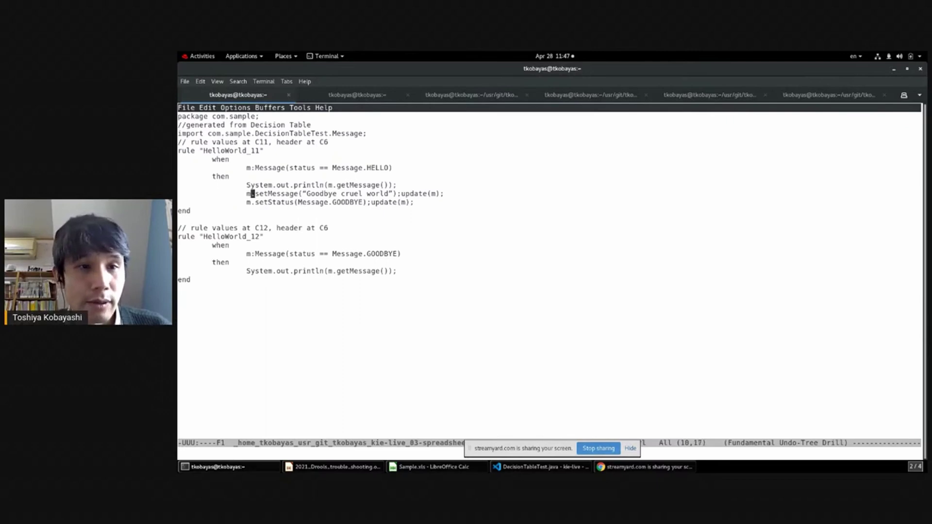
key(Right)
key(Right)
key(Right)
key(Right)
key(Right)
key(Right)
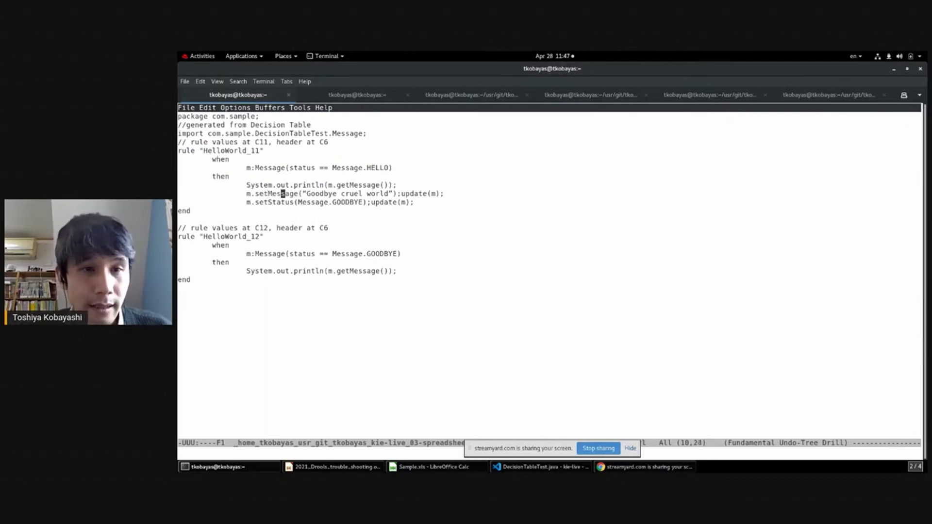
key(Right)
key(Right)
key(Right)
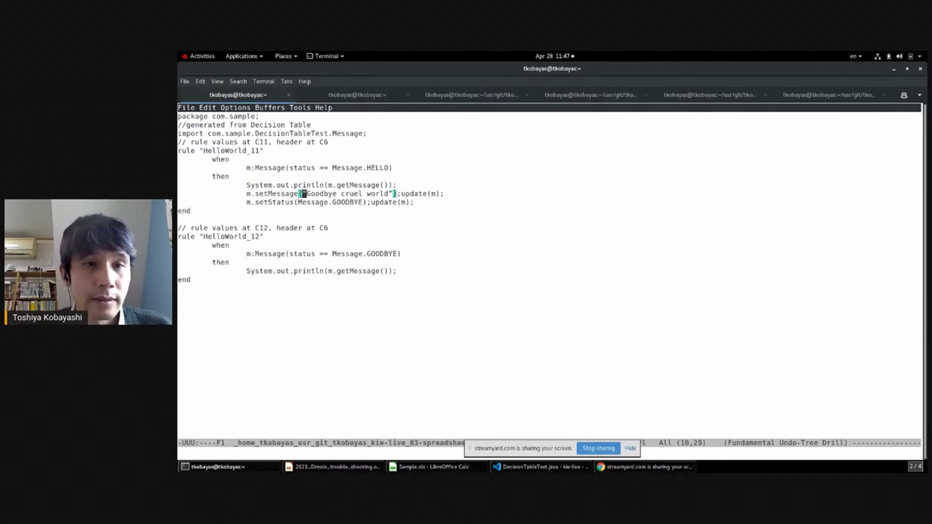
key(Right)
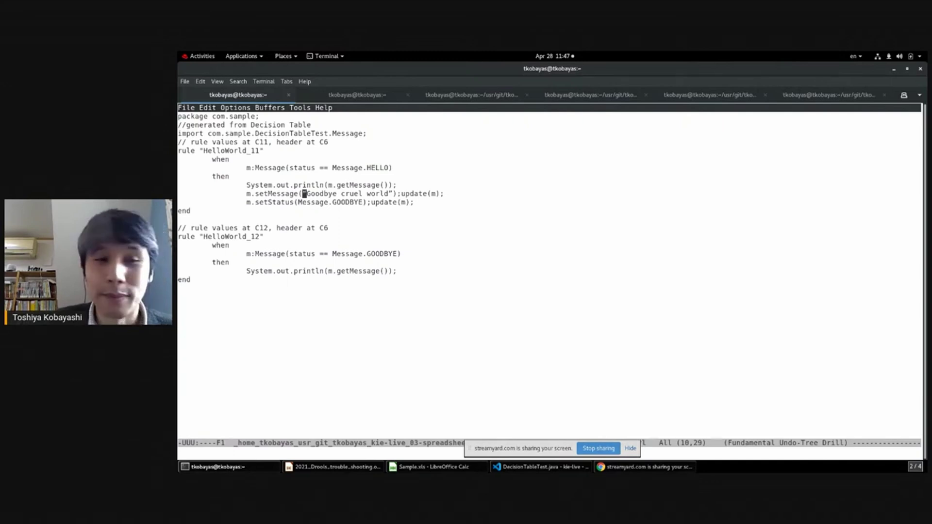
key(ctrl+plus)
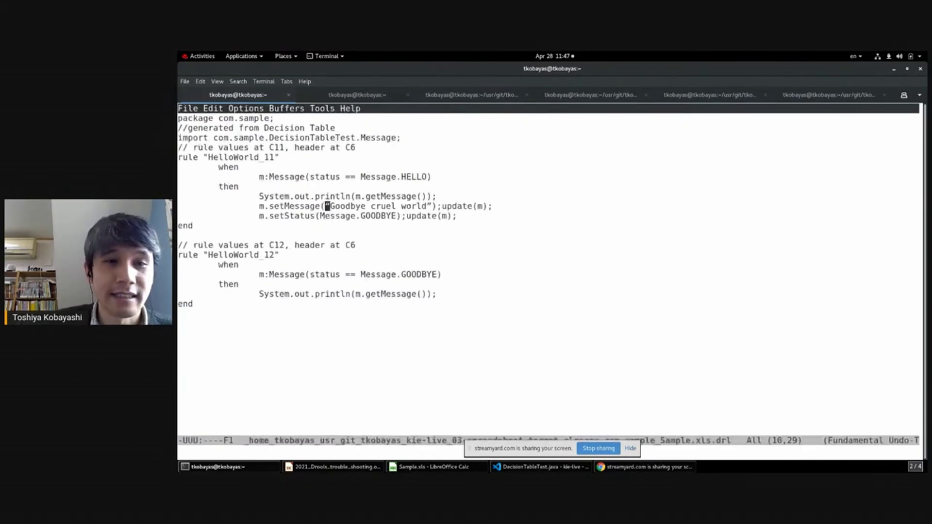
key(ctrl+plus)
key(ctrl+plus)
key(ctrl+plus)
key(ctrl+plus)
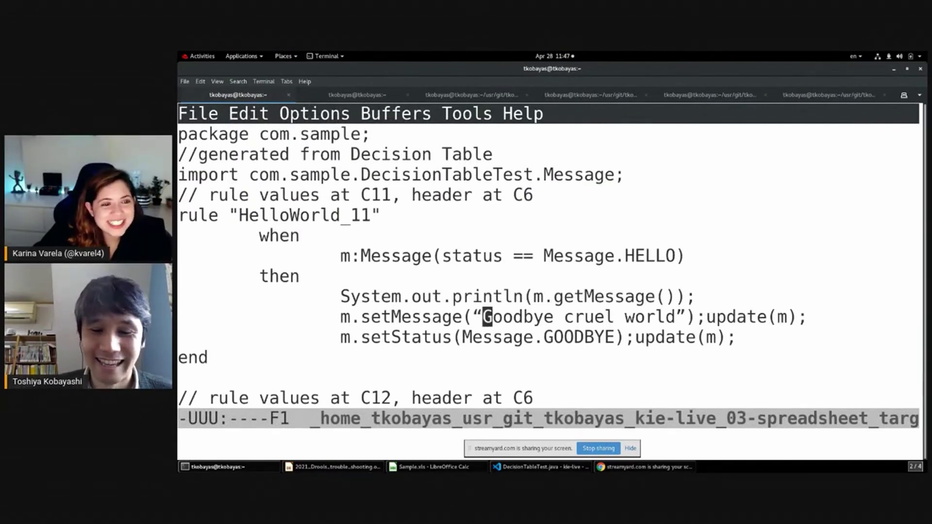
Type a straight double quote beside the curly one before Goodbye to compare them.
text(")
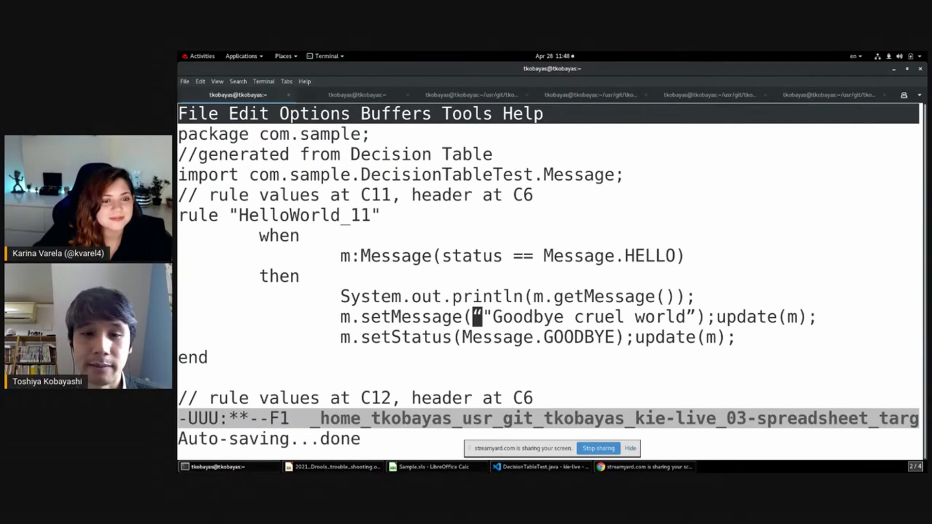
key(Right)
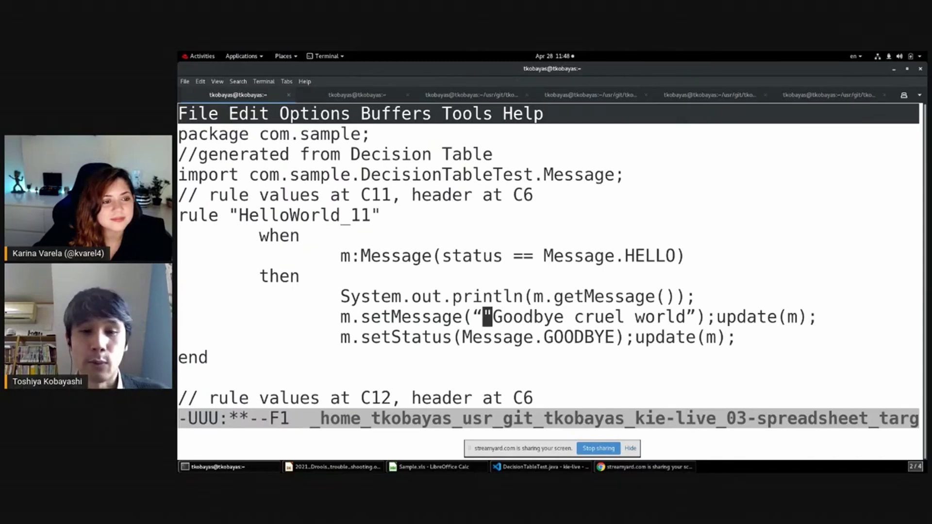
key(Left)
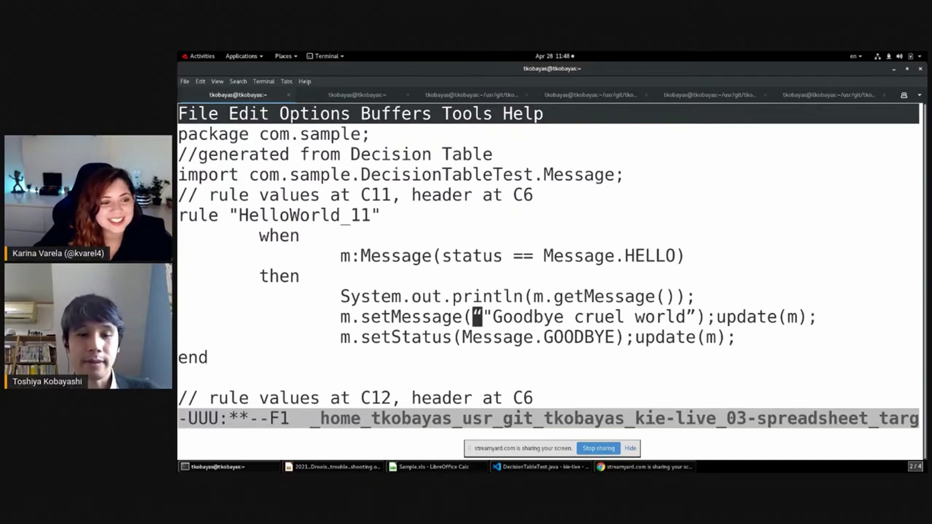
key(alt+Tab)
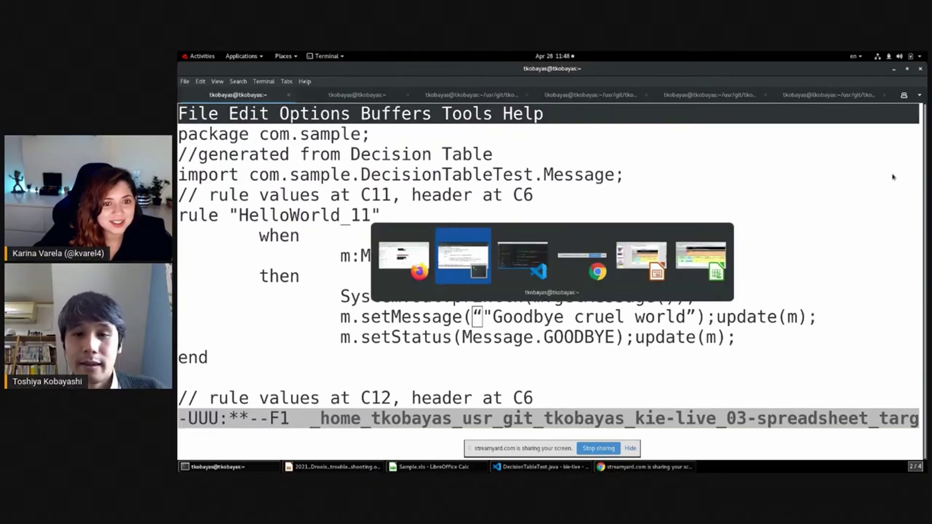
In Calc, replace the curly quote before Goodbye in cell E11 with a straight quote.
key(alt+Tab)
key(alt+Tab)
key(alt+Tab)
key(alt+Tab)
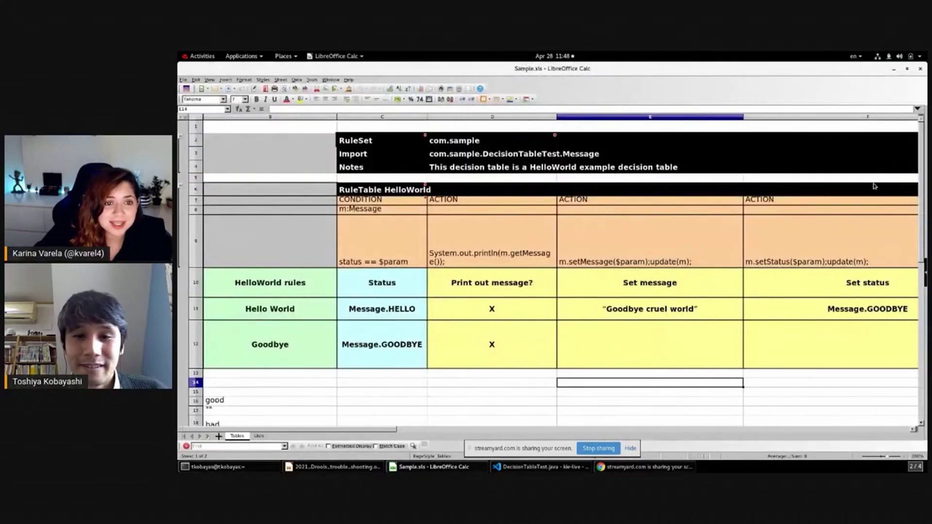
click(626, 313)
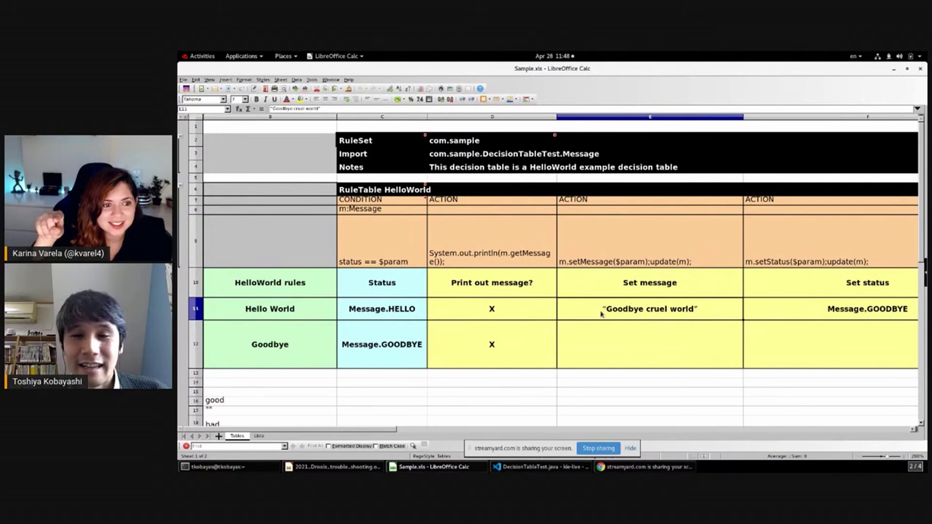
double_click(601, 314)
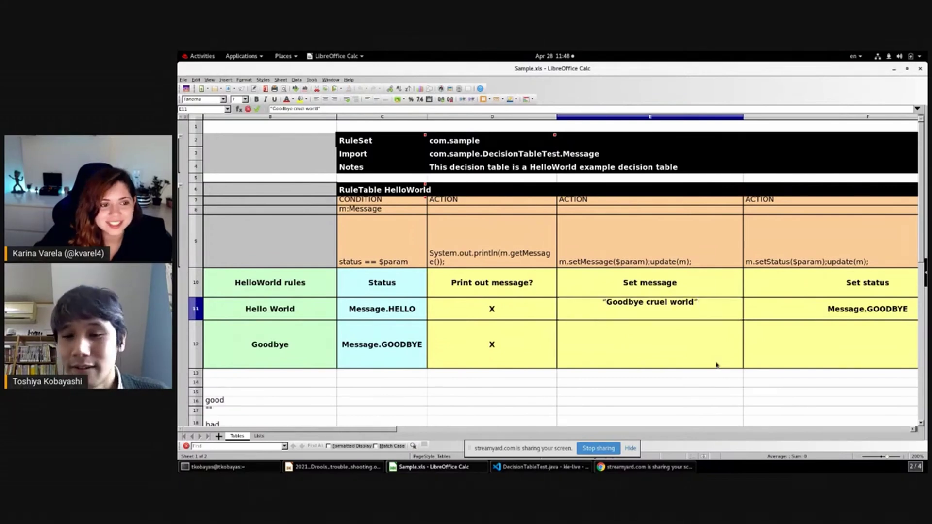
key(BackSpace)
text(")
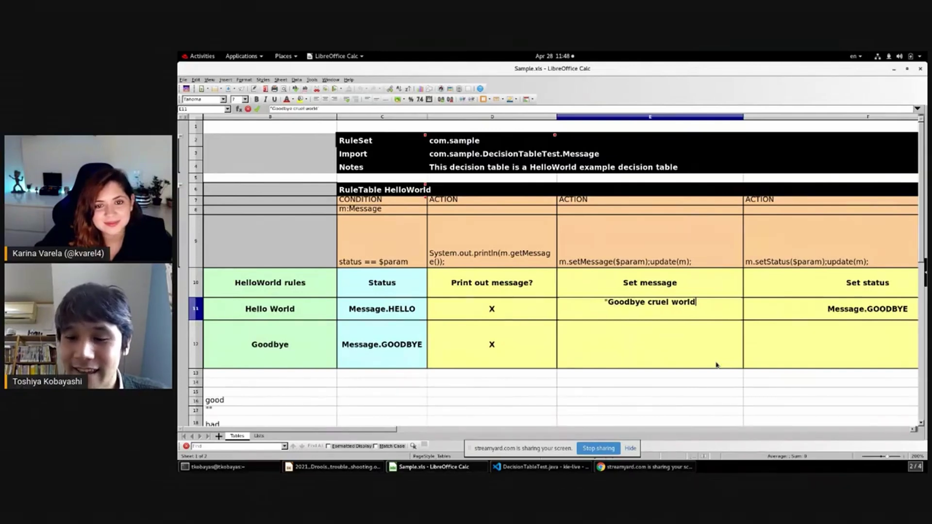
click(714, 392)
Save Sample.xls, keeping the current xls format.
key(ctrl+s)
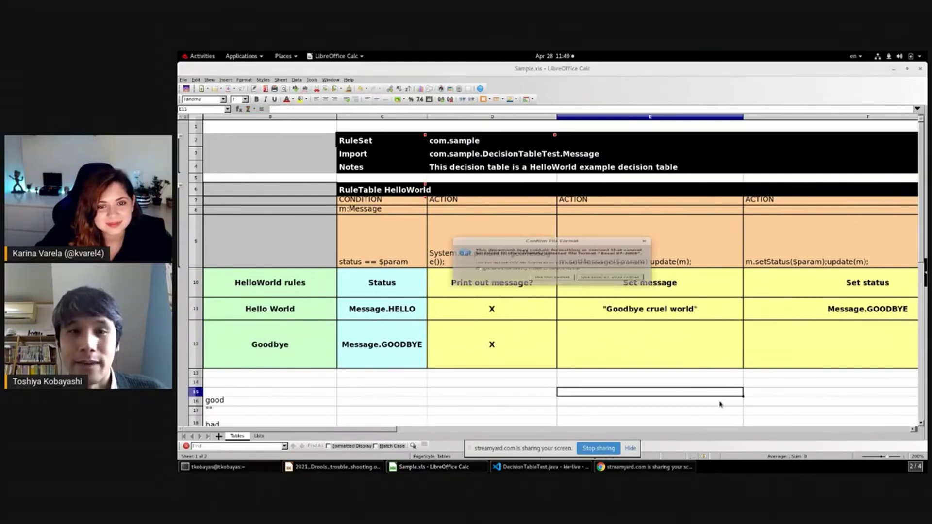
click(631, 290)
key(alt+Tab)
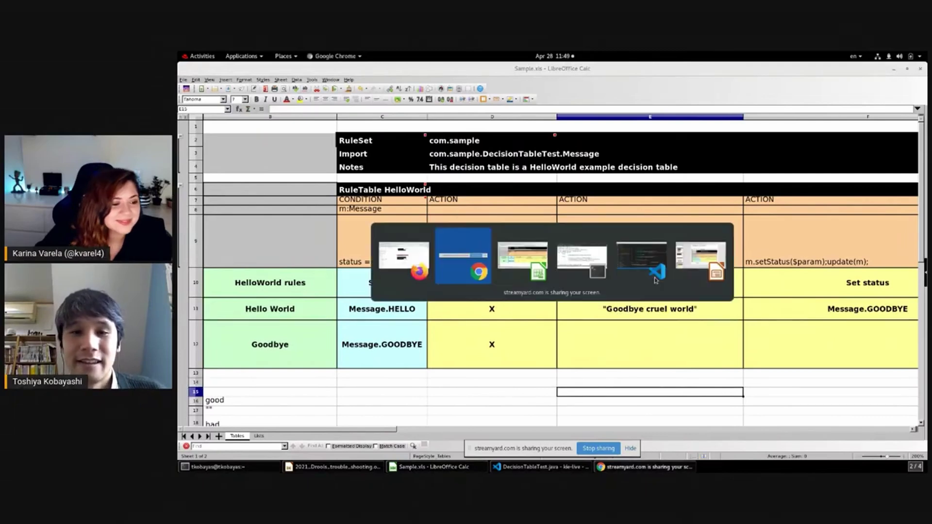
Highlight the 'Hello World' and 'Goodbye cruel world' lines in VS Code's terminal output.
key(alt+Tab)
key(alt+Tab)
key(alt+Tab)
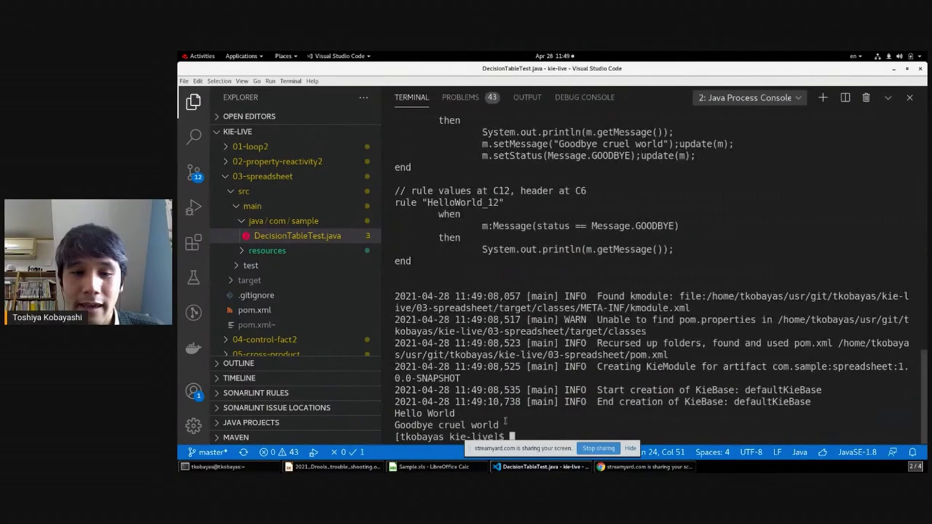
drag(507, 425, 394, 413)
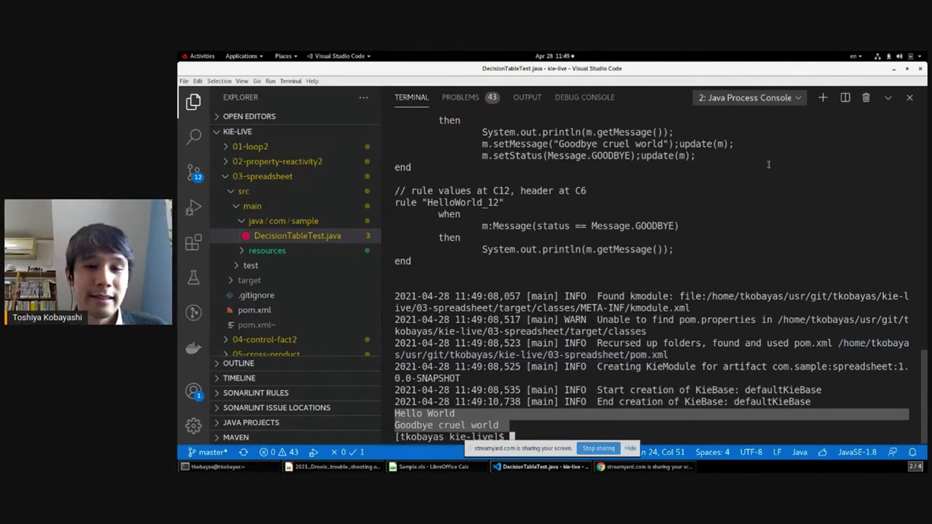
key(alt+Tab)
key(Tab)
key(Tab)
key(Tab)
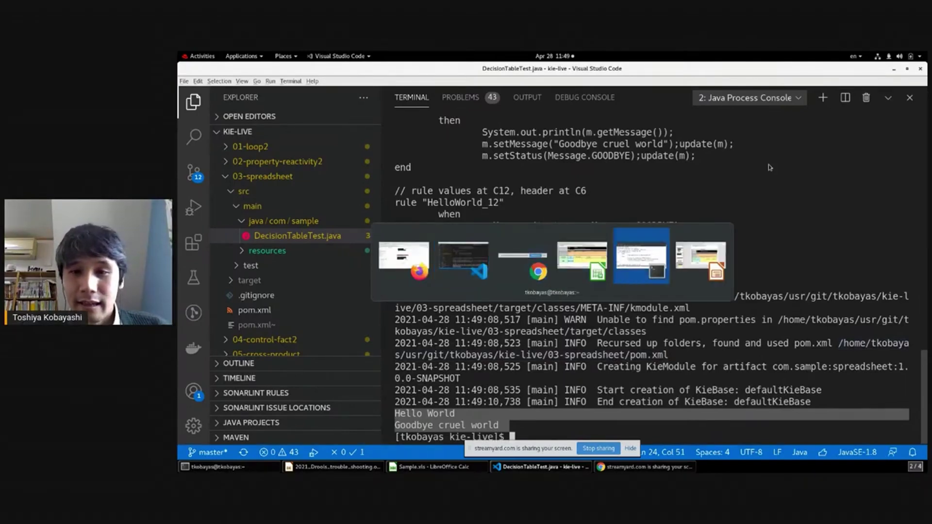
key(Tab)
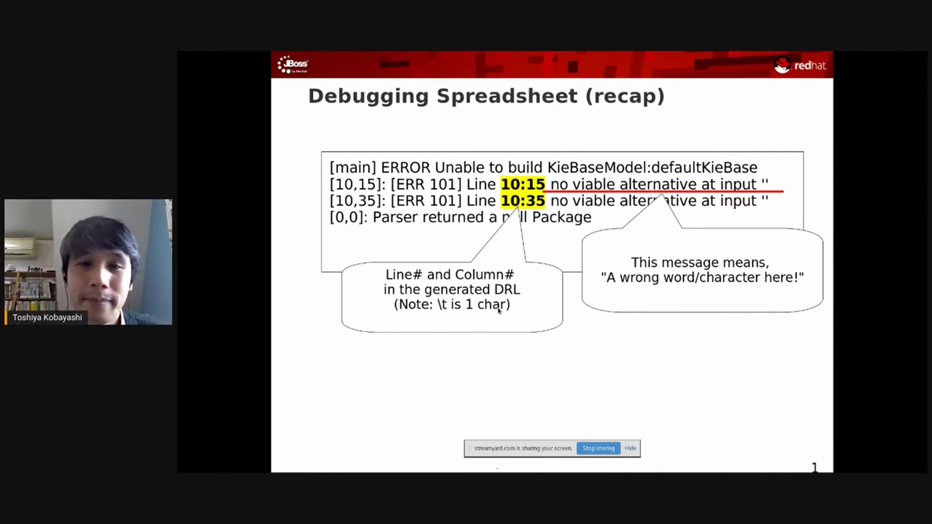
Advance to the 'Debugging Spreadsheet (recap)' slide covering drools.dump.dir and SpreadsheetCompiler.
key(Right)
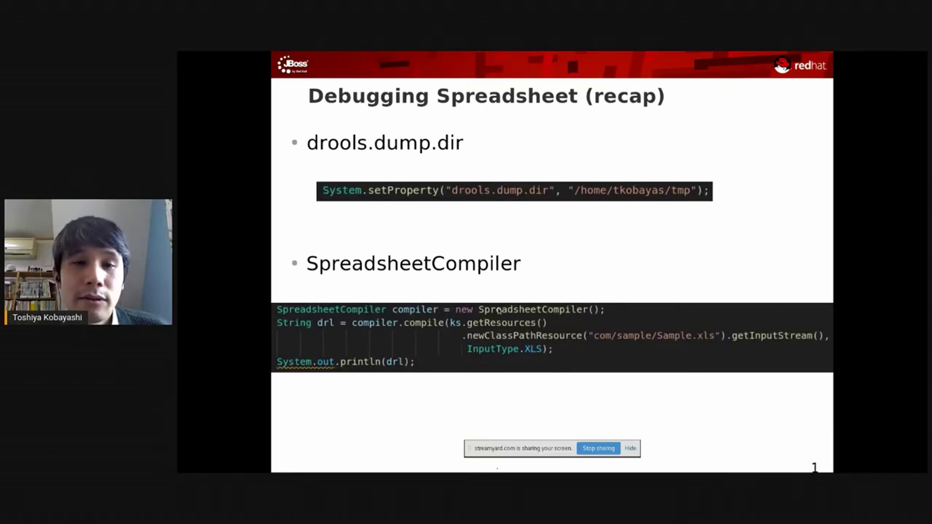